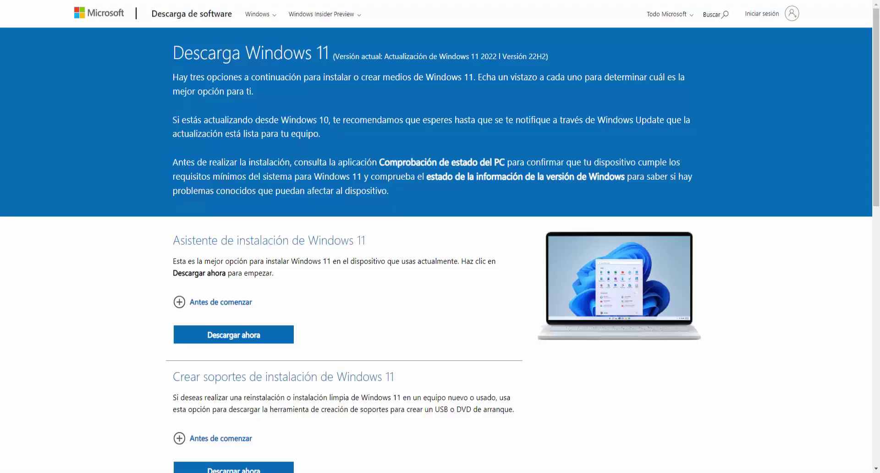
pyautogui.scroll(-2, 878, 222)
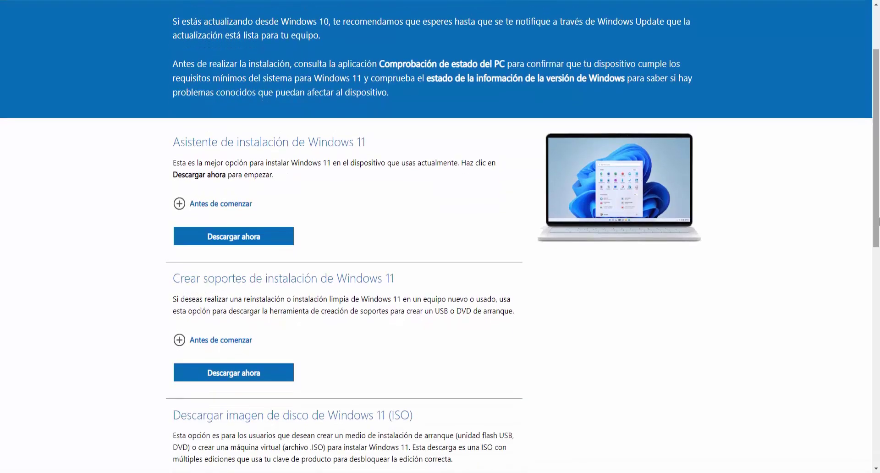
pyautogui.scroll(-1, 878, 222)
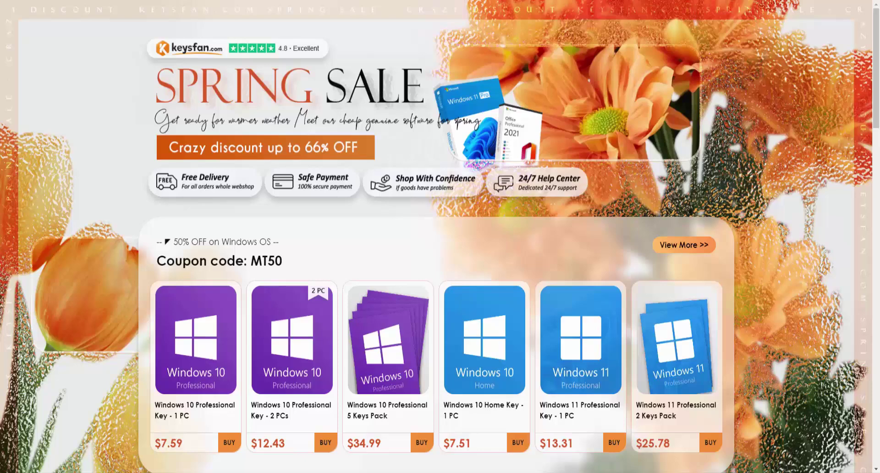
# - Put the Windows 10 Professional Key - 1 PC in the shopping cart and apply the discount code MT50
pyautogui.click(229, 440)
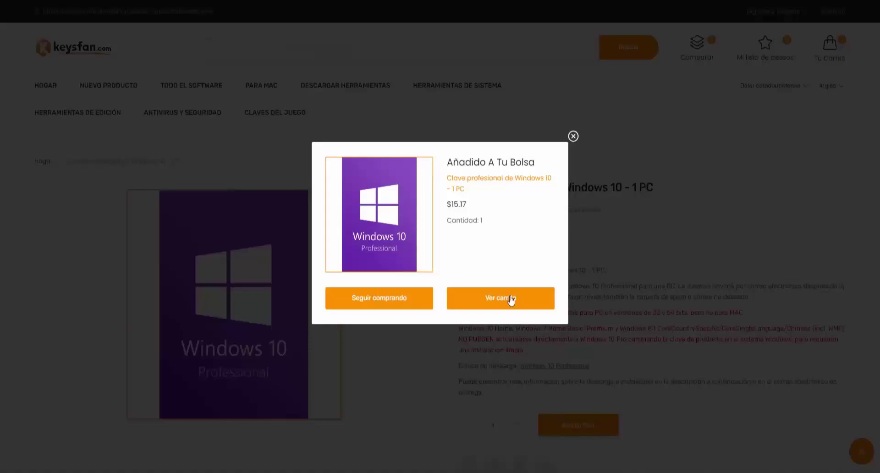
pyautogui.click(511, 301)
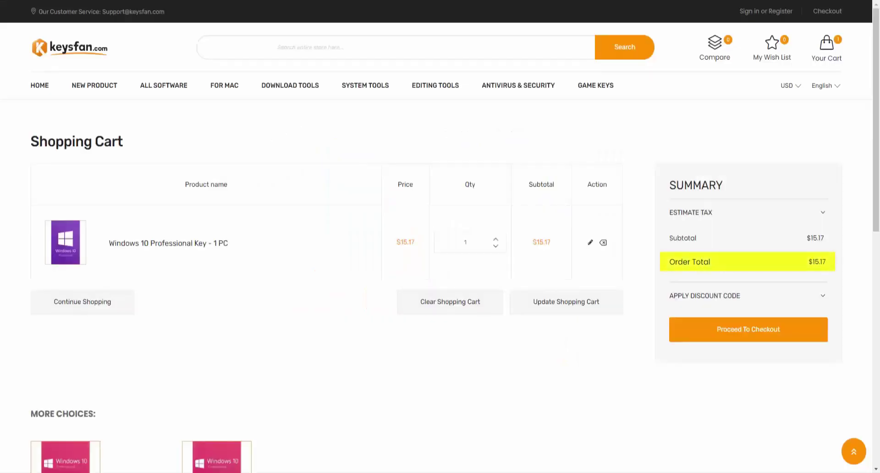
pyautogui.click(823, 296)
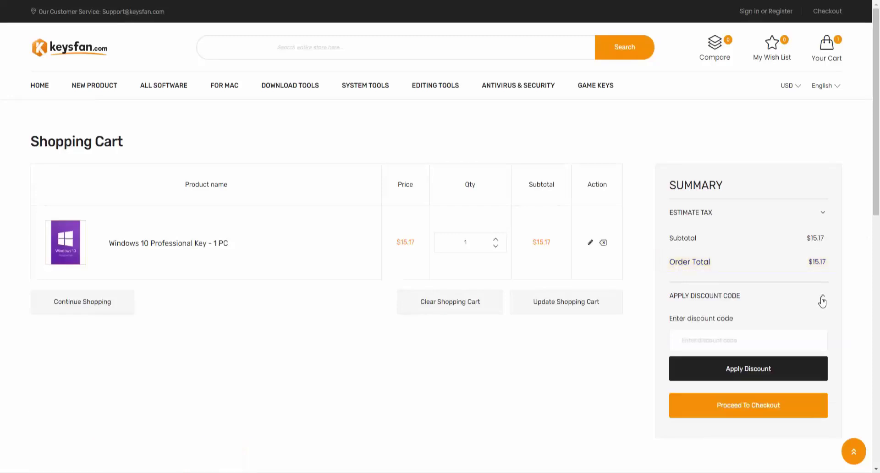
pyautogui.click(764, 340)
pyautogui.write('MT50')
pyautogui.click(772, 373)
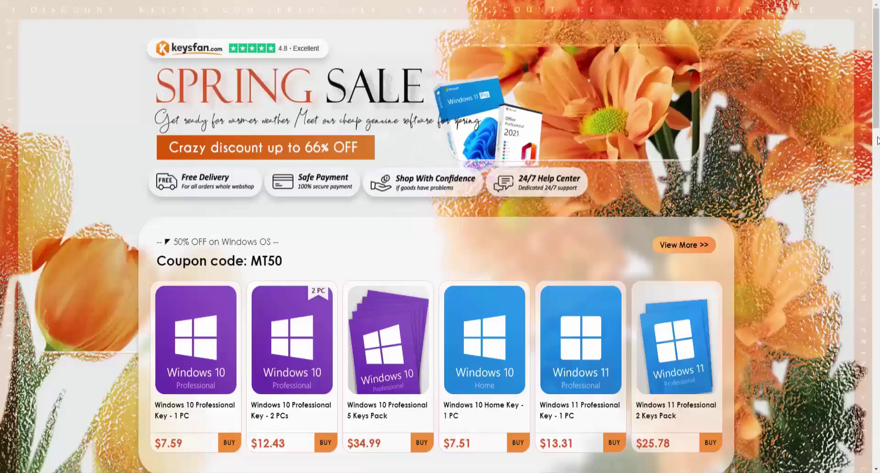
pyautogui.scroll(-6, 877, 140)
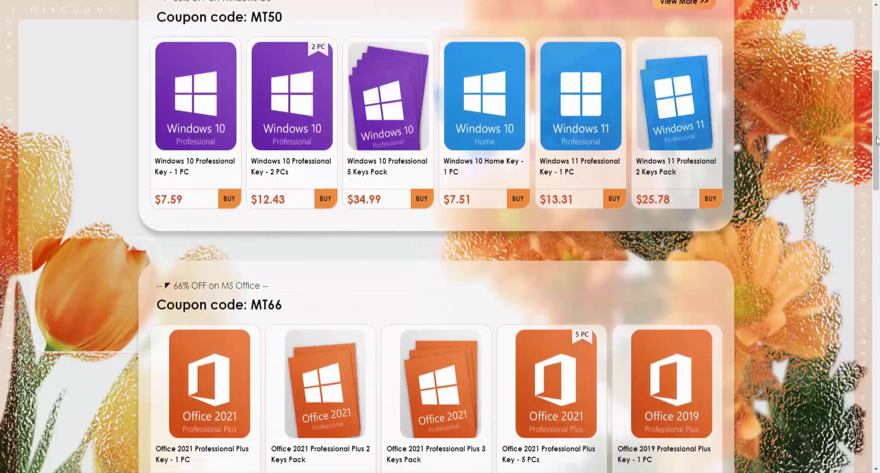
pyautogui.scroll(-5, 877, 141)
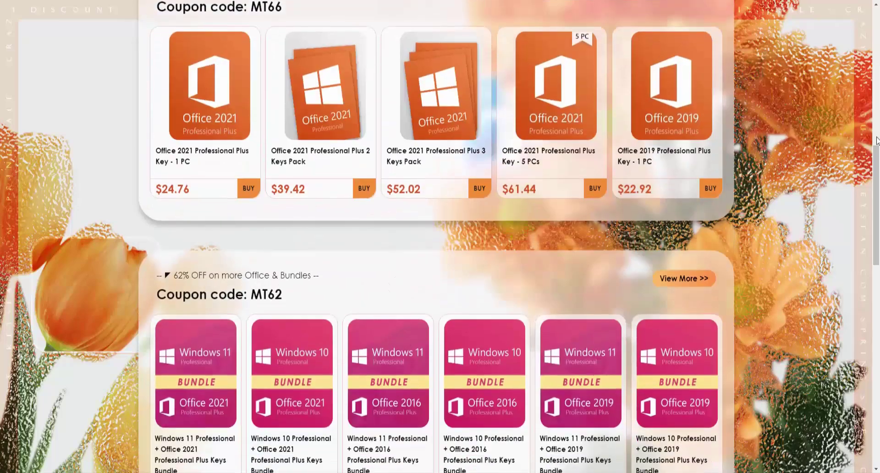
pyautogui.scroll(-5, 876, 140)
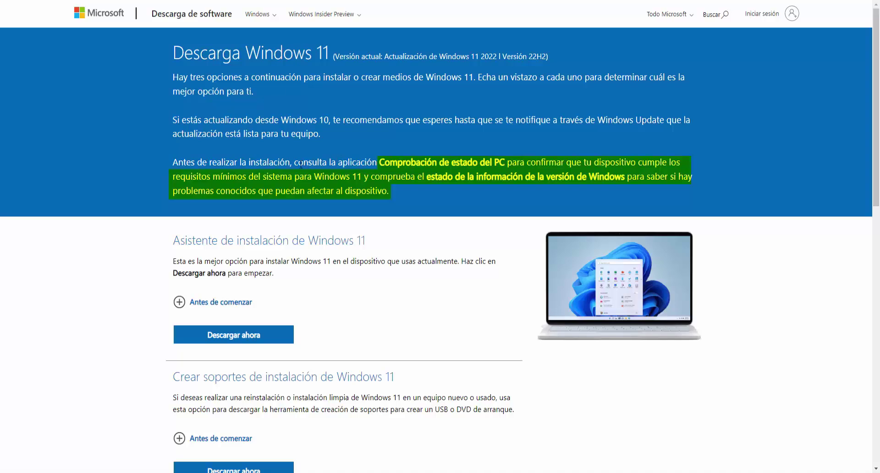
pyautogui.moveTo(297, 161); pyautogui.dragTo(346, 174)
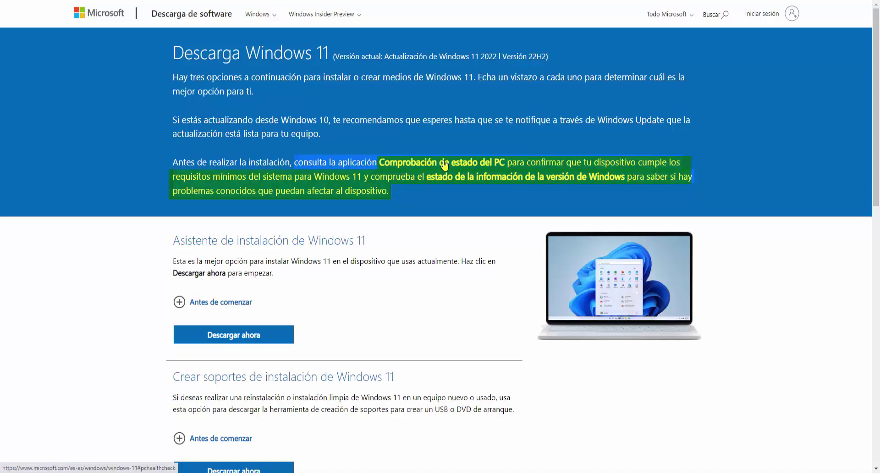
pyautogui.click(471, 192)
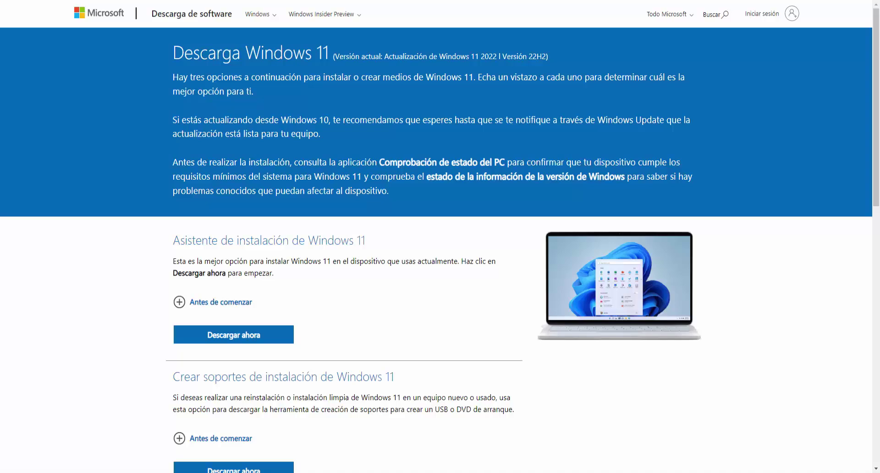
# - On Microsoft's Windows 11 download page, choose Windows 11 (multi-edition ISO) as the disk image and submit the selection
pyautogui.scroll(-2, 878, 221)
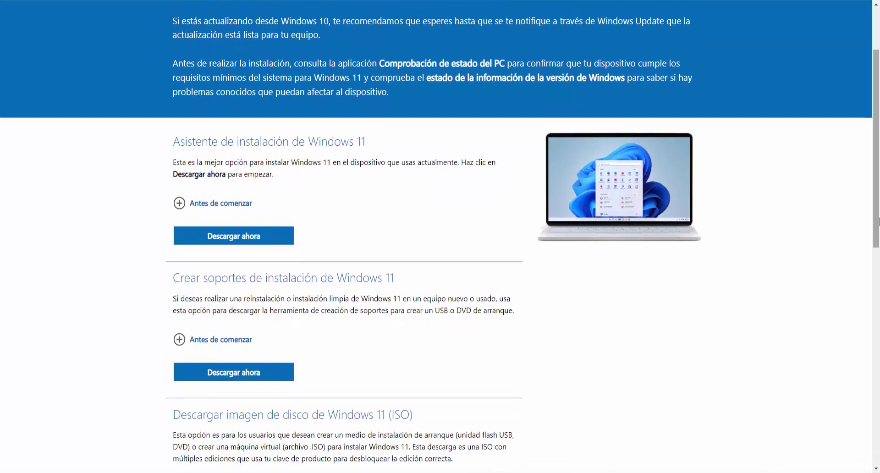
pyautogui.scroll(-2, 878, 221)
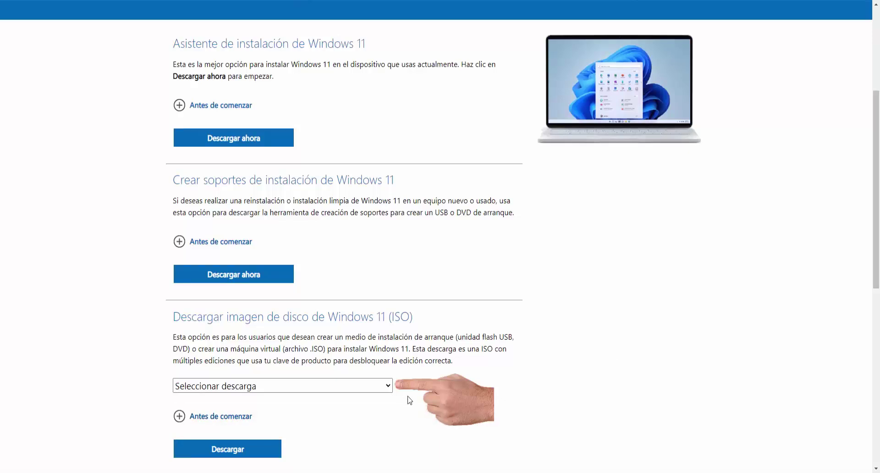
pyautogui.click(389, 387)
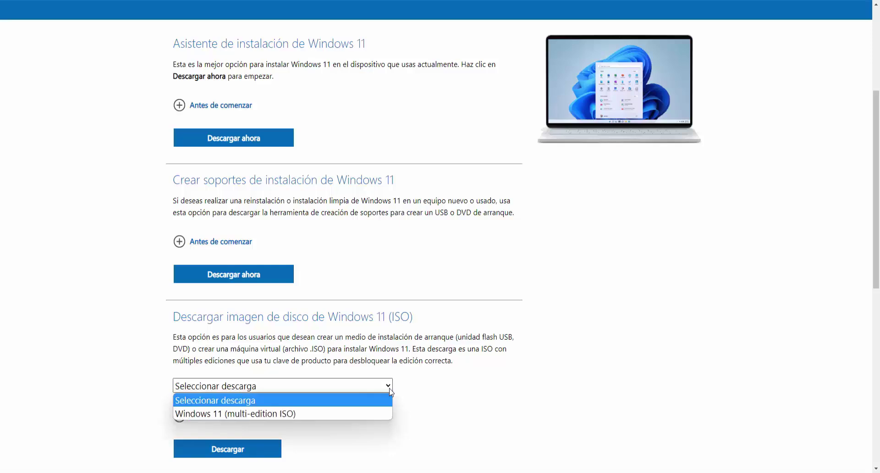
pyautogui.click(380, 404)
pyautogui.click(386, 385)
pyautogui.click(355, 411)
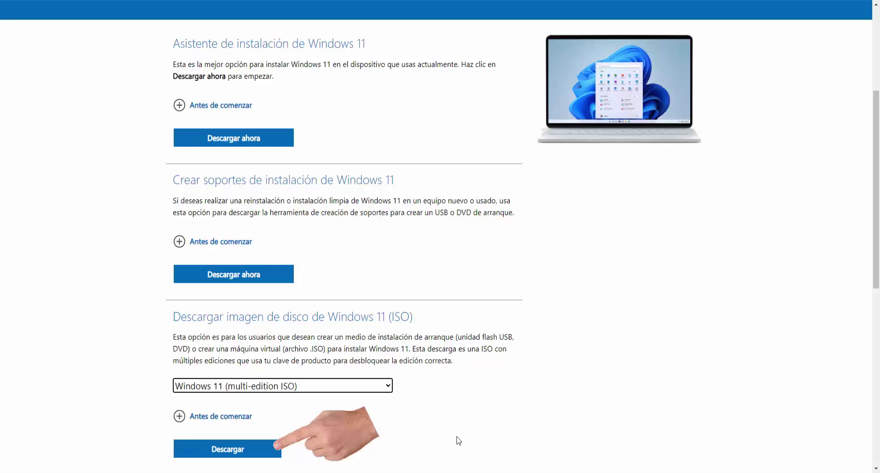
pyautogui.click(275, 448)
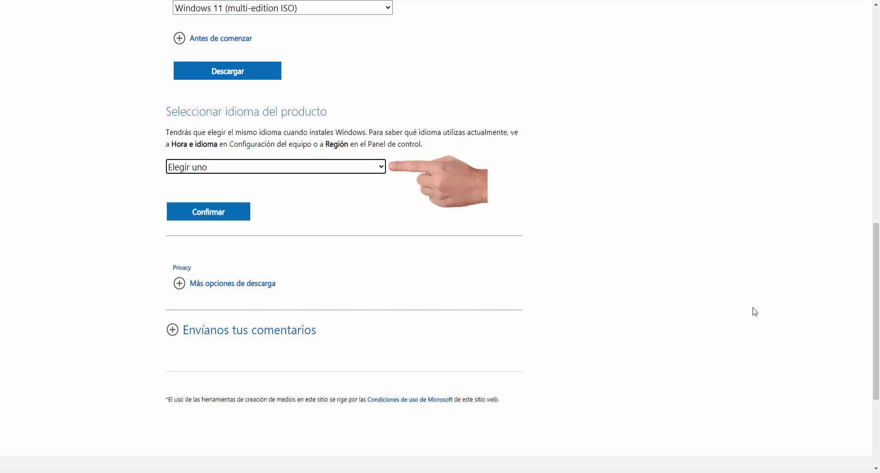
# - Set the product language to Español (México) and confirm it
pyautogui.click(382, 169)
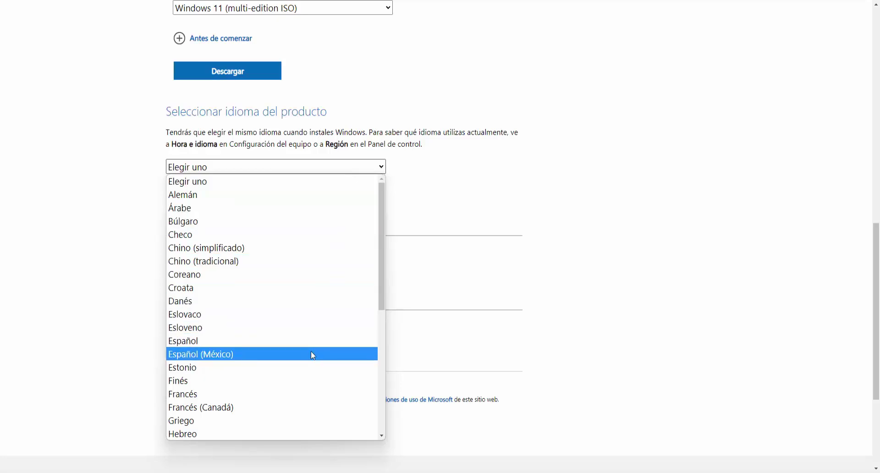
pyautogui.click(310, 354)
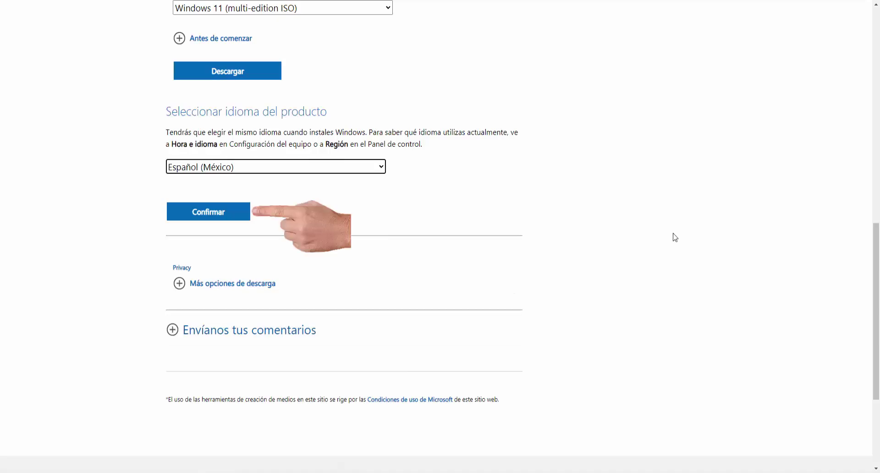
pyautogui.click(223, 216)
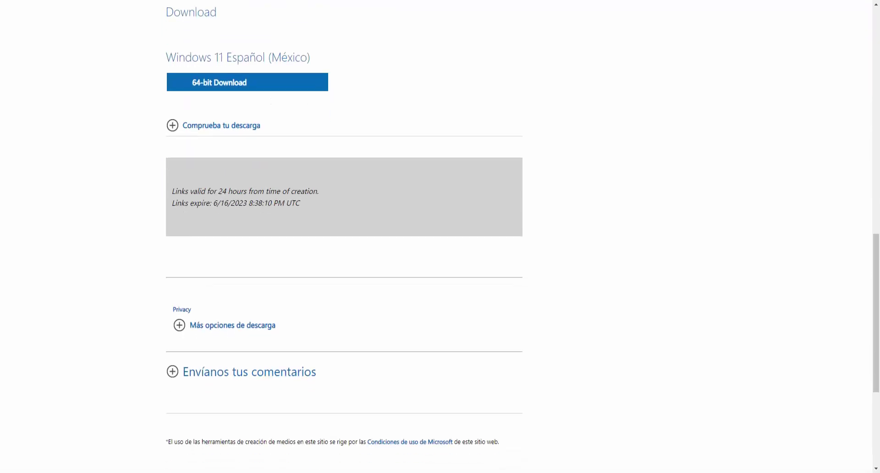
# - Start the 64-bit download of Windows 11 Español (México)
pyautogui.scroll(2, 878, 228)
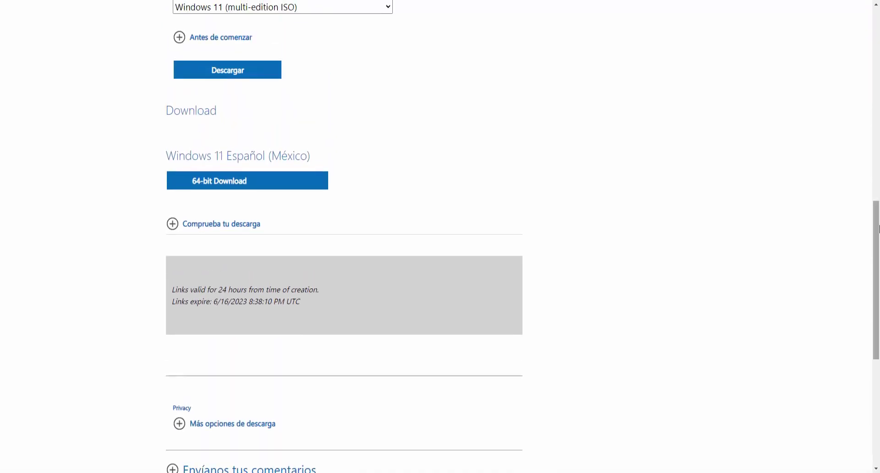
pyautogui.scroll(1, 878, 228)
pyautogui.scroll(1, 877, 228)
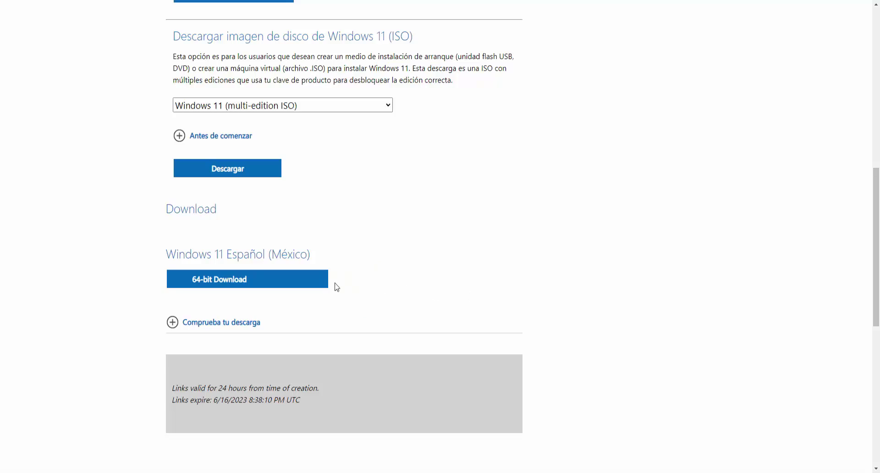
pyautogui.click(302, 287)
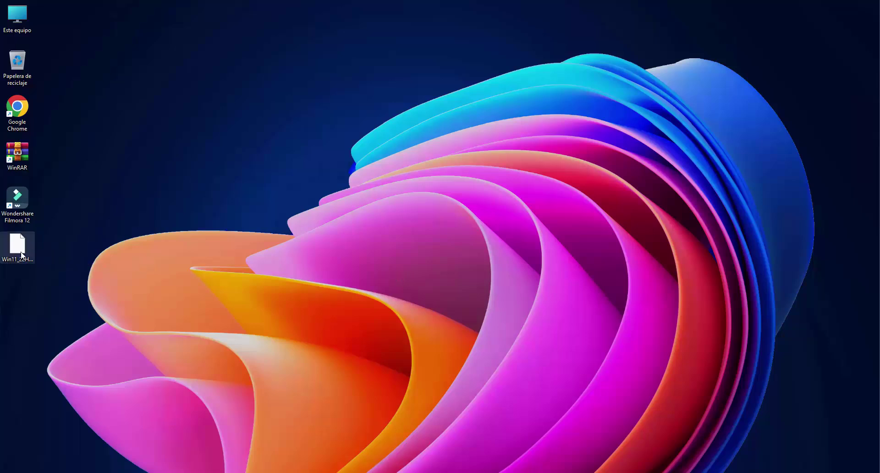
# - Check the file type of the downloaded Win11_22H2_Spanish_Mexico_x64v2.iso in its properties, then close them
pyautogui.moveTo(17, 245); pyautogui.dragTo(52, 248)
pyautogui.rightClick(64, 252)
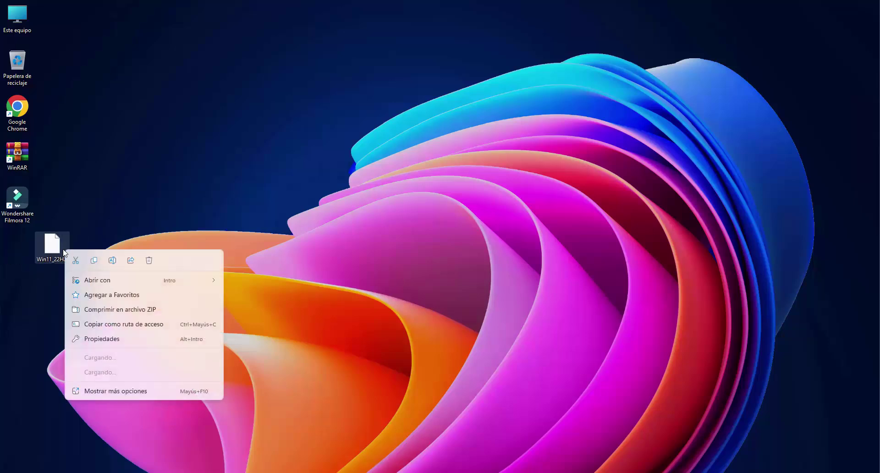
pyautogui.click(99, 391)
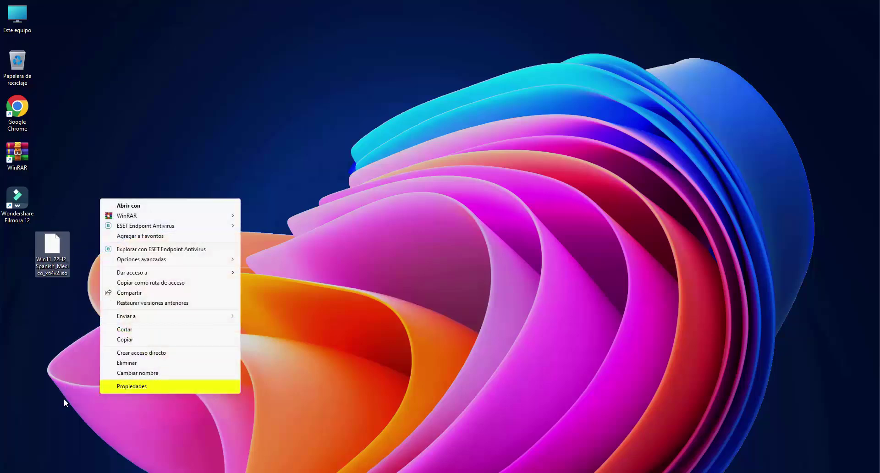
pyautogui.click(129, 387)
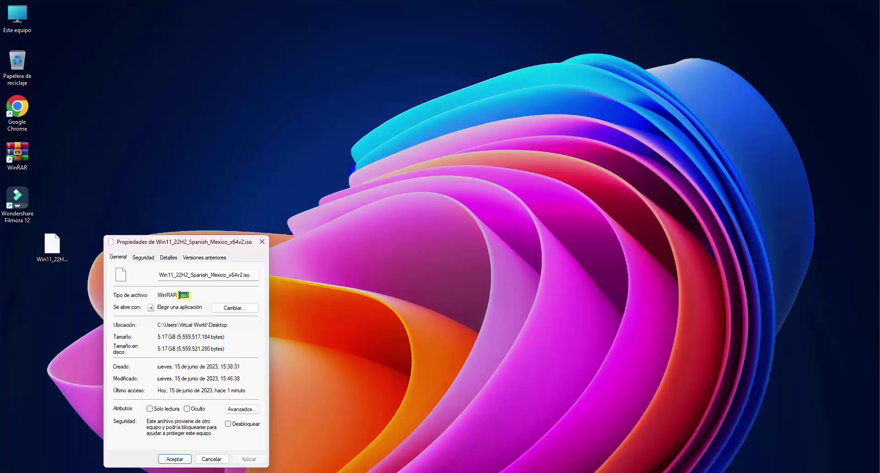
pyautogui.doubleClick(188, 295)
pyautogui.click(265, 241)
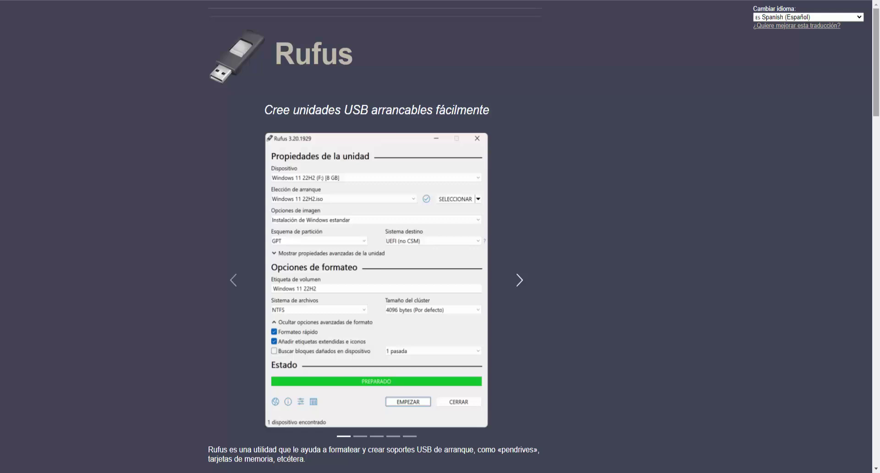
# - Go to the list of latest versions available for download on the Rufus website
pyautogui.scroll(-5, 877, 102)
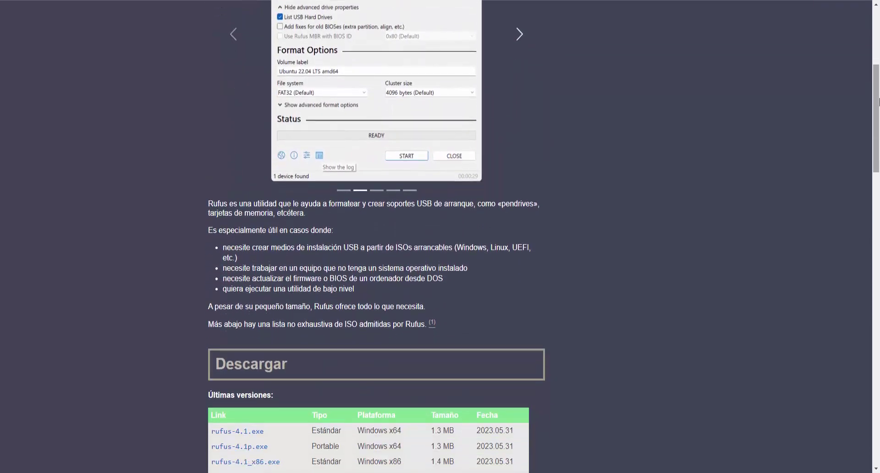
pyautogui.scroll(-2, 877, 101)
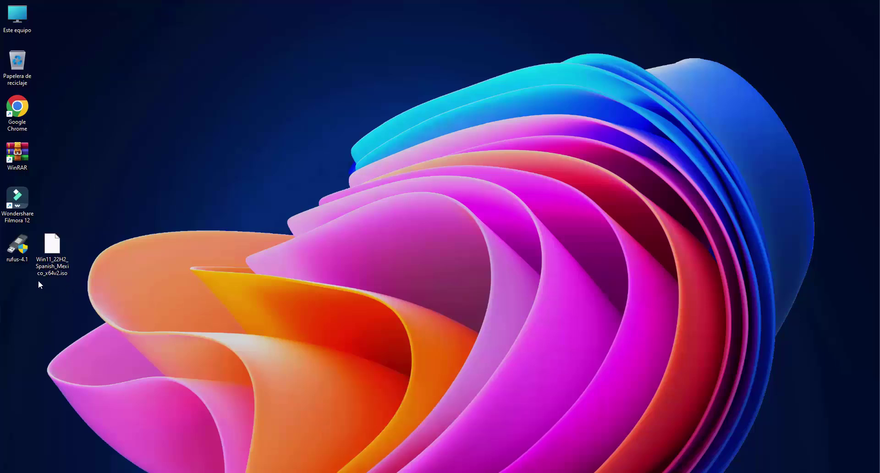
# - Place rufus-4.1 and the Windows 11 ISO file side by side in an open area of the desktop
pyautogui.moveTo(17, 245); pyautogui.dragTo(259, 161)
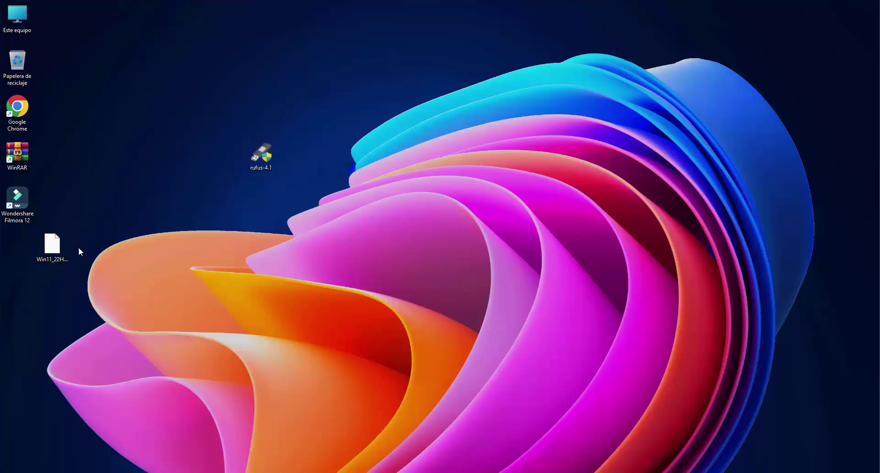
pyautogui.moveTo(54, 252); pyautogui.dragTo(329, 160)
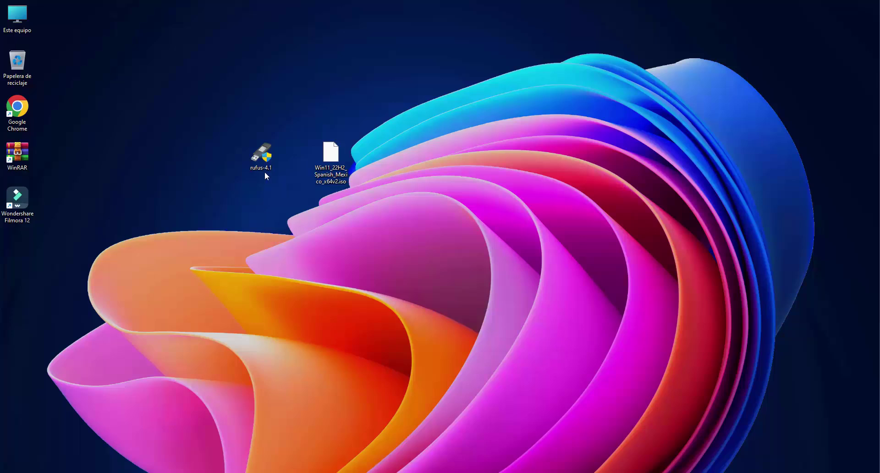
# - Run rufus-4.1 as administrator and decline its online update checks
pyautogui.rightClick(264, 158)
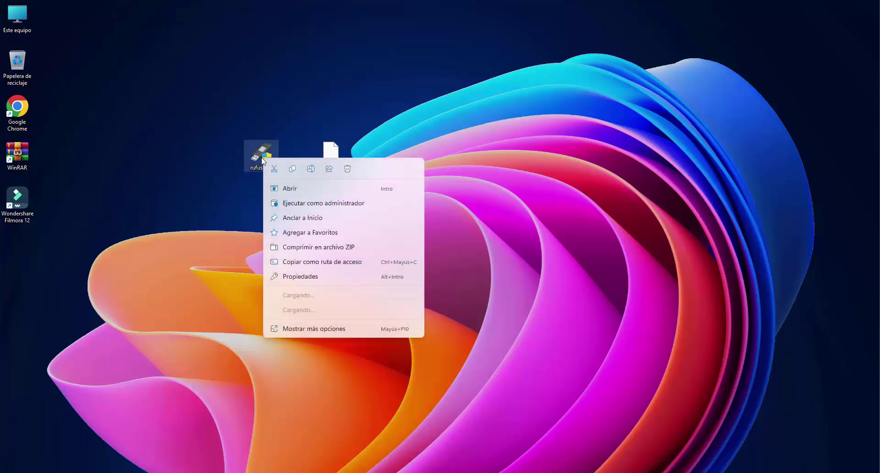
pyautogui.click(291, 204)
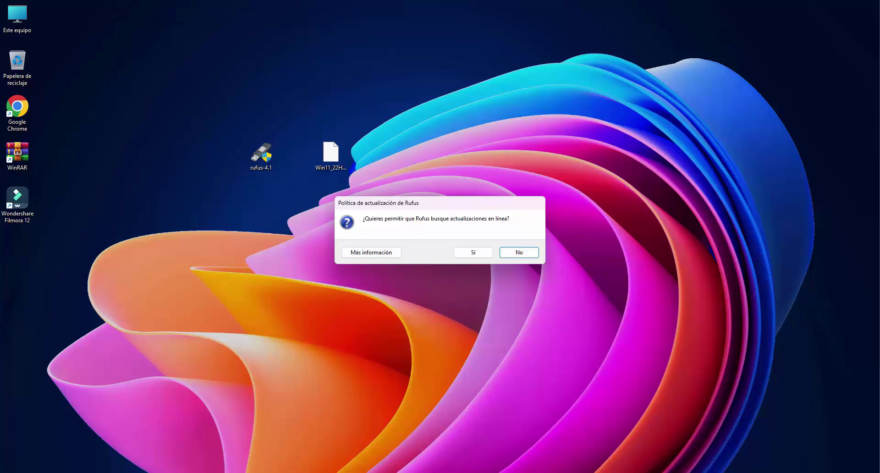
pyautogui.click(526, 252)
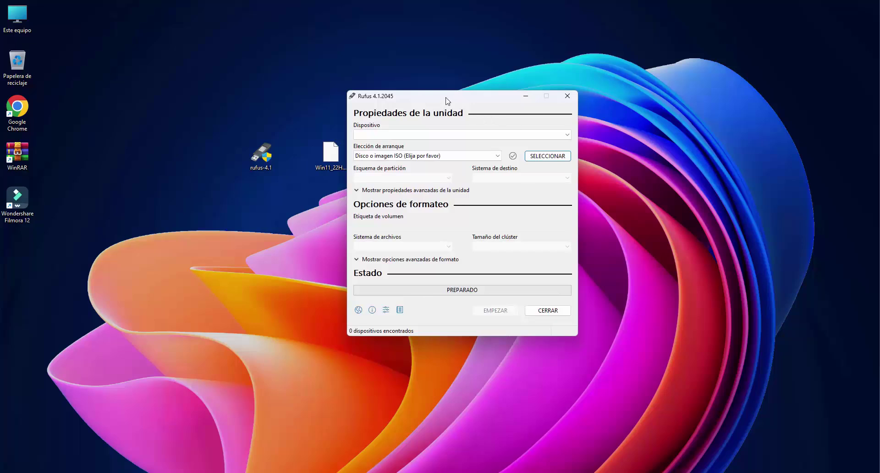
# - Move the Rufus window away from the desktop files and check its device list for the USB drive
pyautogui.moveTo(447, 97); pyautogui.dragTo(483, 96)
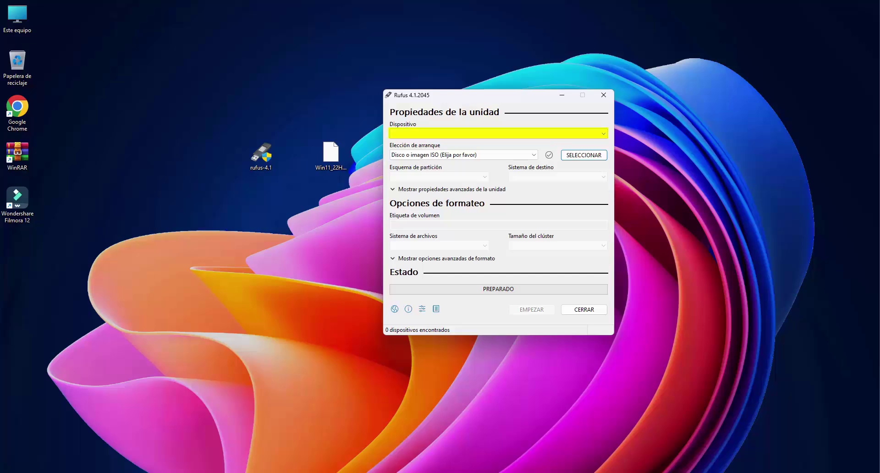
pyautogui.click(603, 135)
pyautogui.click(603, 135)
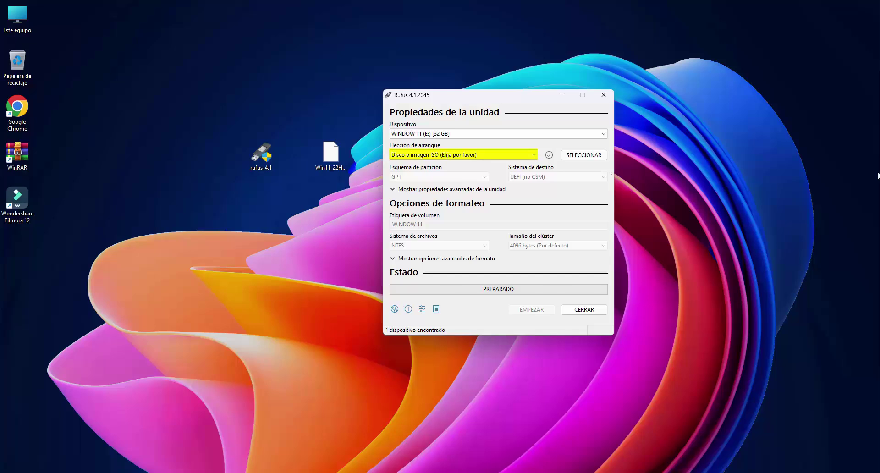
# - Select the desktop file Win11_22H2_Spanish_Mexico_x64v2.iso as the boot image for the USB drive
pyautogui.click(521, 155)
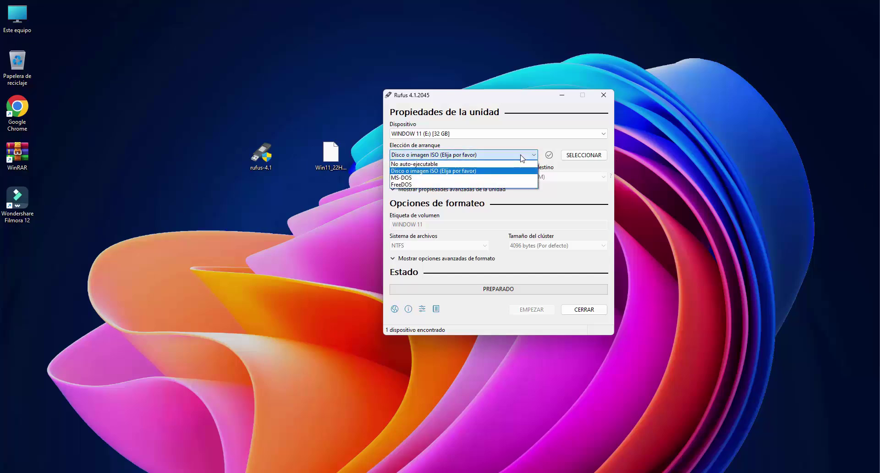
pyautogui.click(521, 155)
pyautogui.click(770, 167)
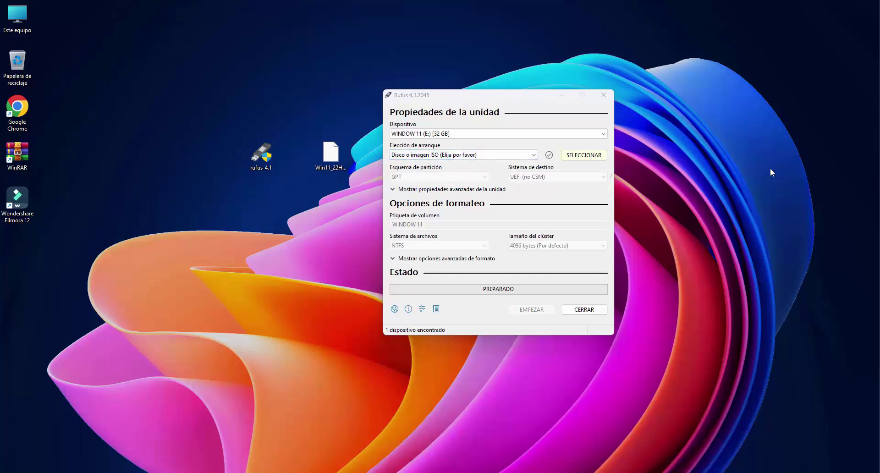
pyautogui.click(589, 157)
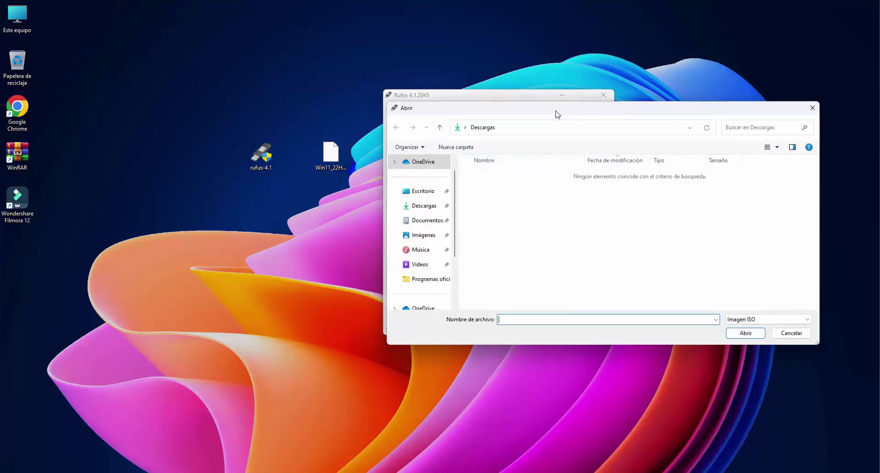
pyautogui.moveTo(556, 112); pyautogui.dragTo(625, 117)
pyautogui.click(493, 197)
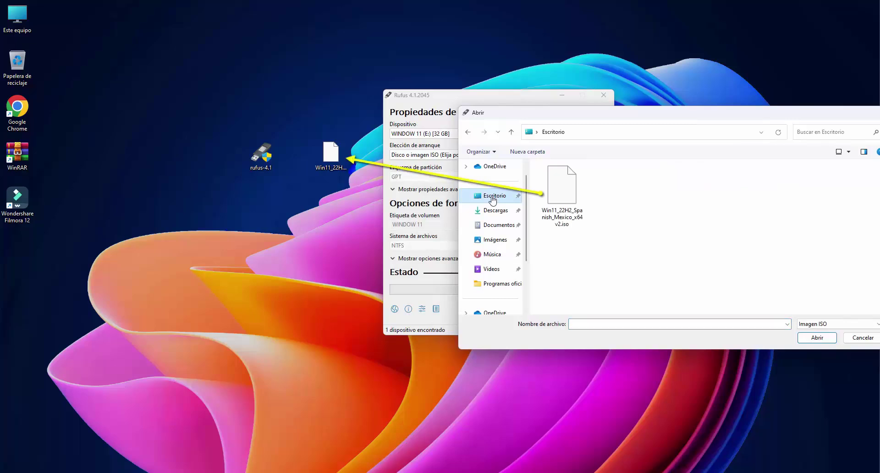
pyautogui.click(566, 204)
pyautogui.click(820, 342)
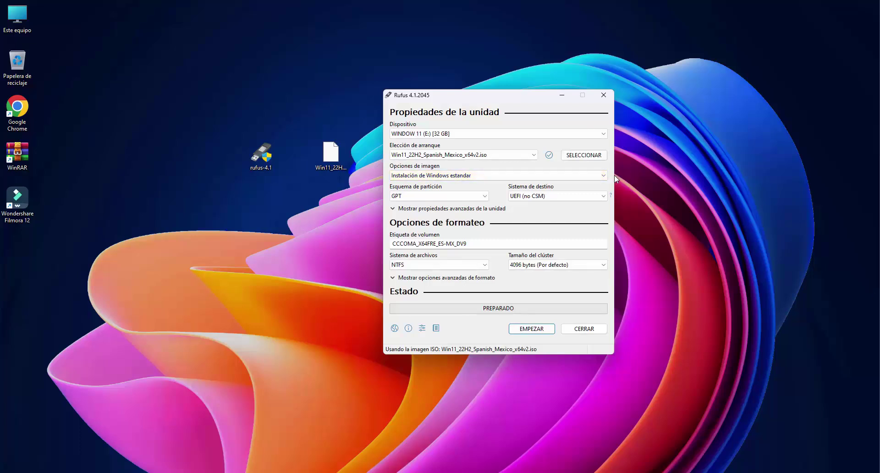
# - Set the partition scheme to MBR and enable the dual BIOS or UEFI target system
pyautogui.click(792, 209)
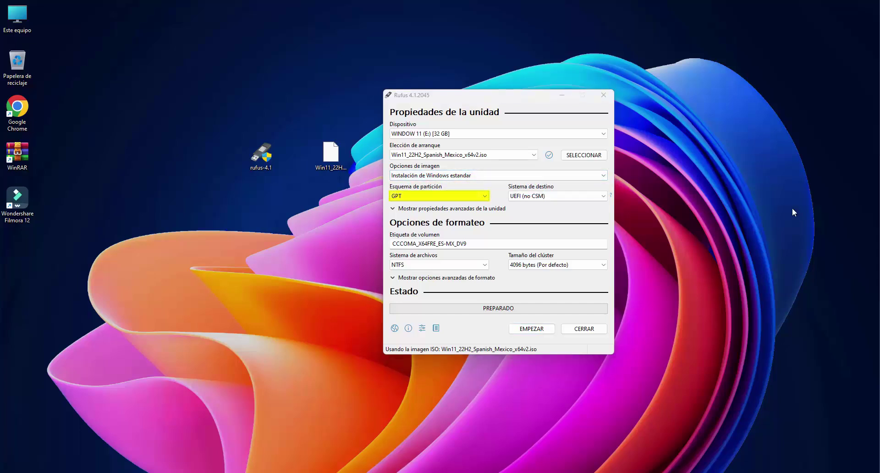
pyautogui.click(479, 199)
pyautogui.click(477, 205)
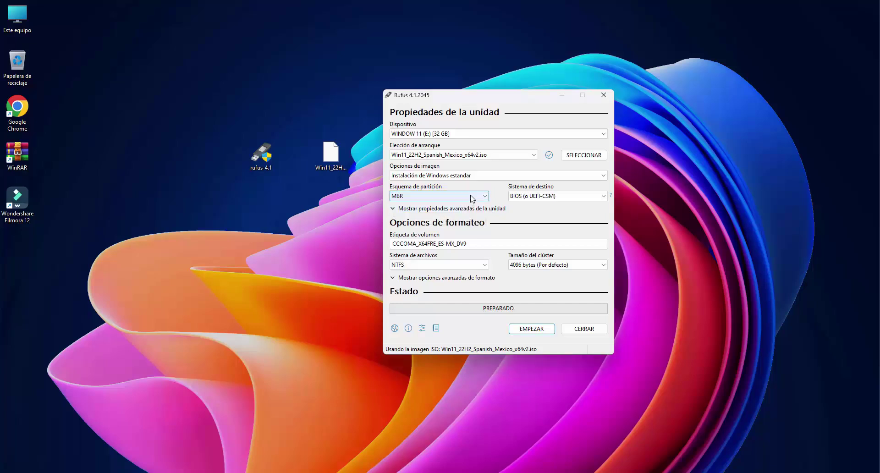
pyautogui.click(472, 198)
pyautogui.click(456, 214)
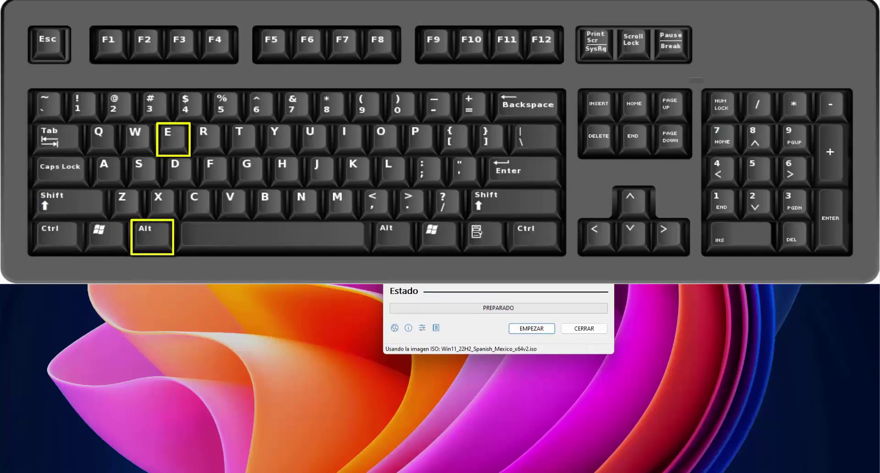
pyautogui.hotkey('alt', 'e')
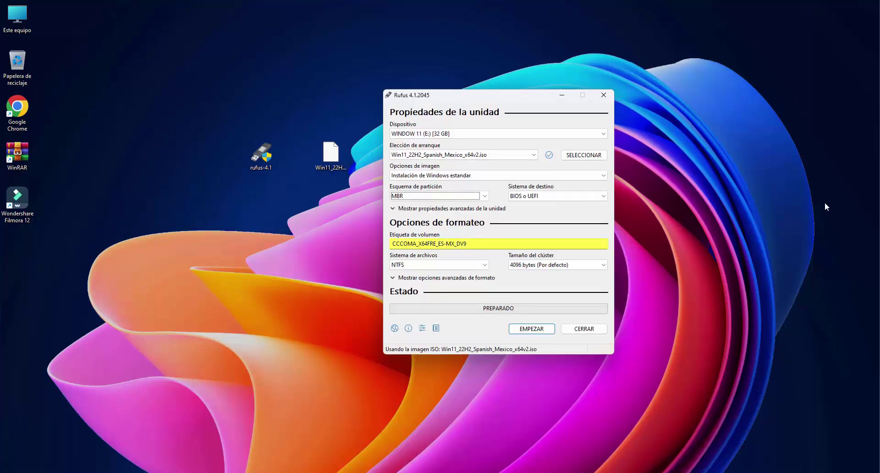
# - Rename the volume label as Windows 11 and choose NTFS as the file system
pyautogui.press('Tab')
pyautogui.press('Tab')
pyautogui.press('Tab')
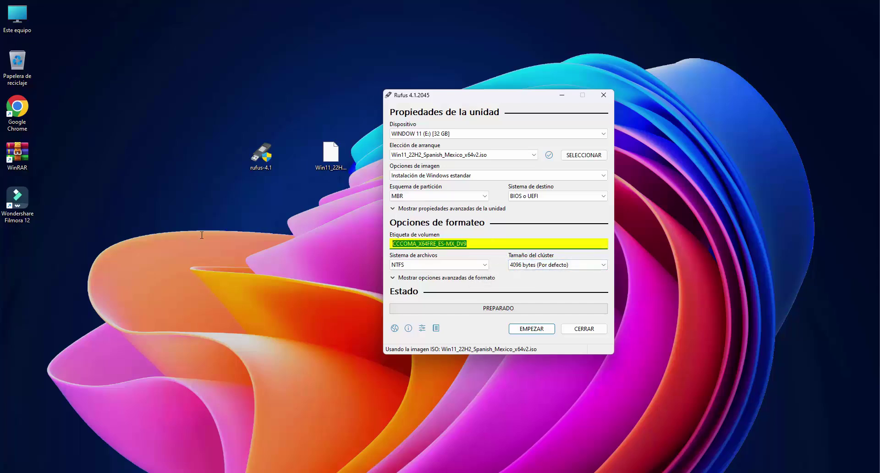
pyautogui.write('Wi')
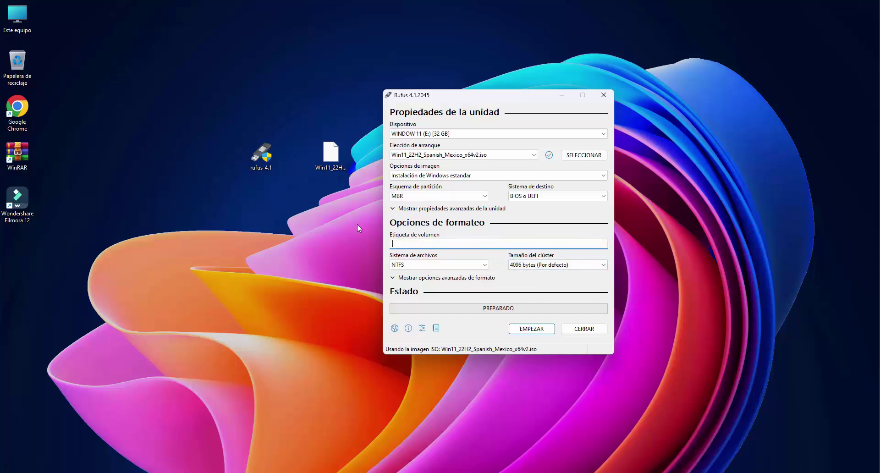
pyautogui.write('ndows 11')
pyautogui.click(482, 265)
pyautogui.click(474, 274)
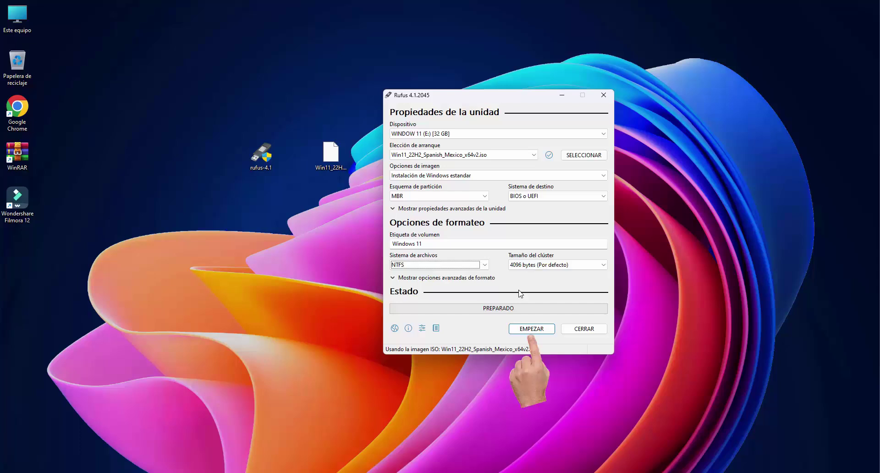
# - Start the drive creation and, in the Windows customization options, append 5.0 to the local username and disable automatic BitLocker device encryption
pyautogui.click(531, 329)
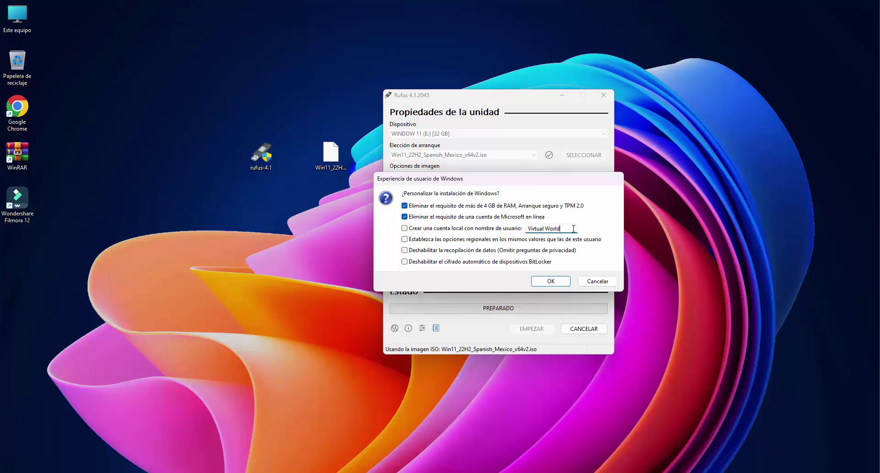
pyautogui.write('5.0')
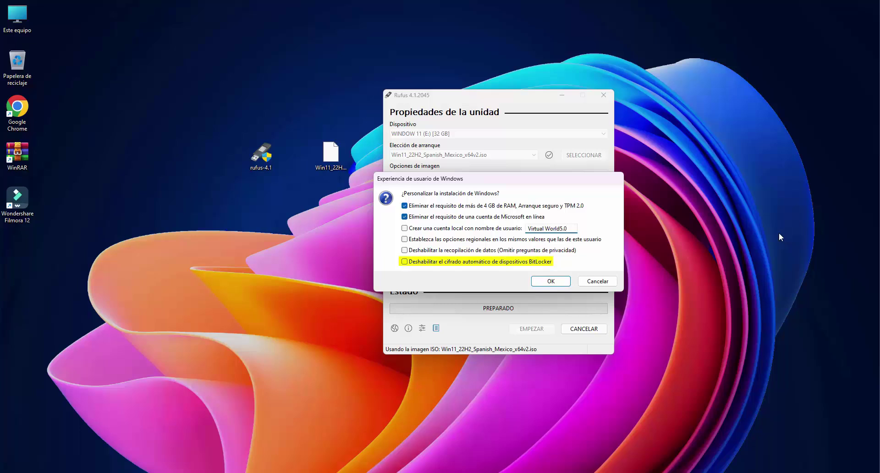
pyautogui.click(405, 261)
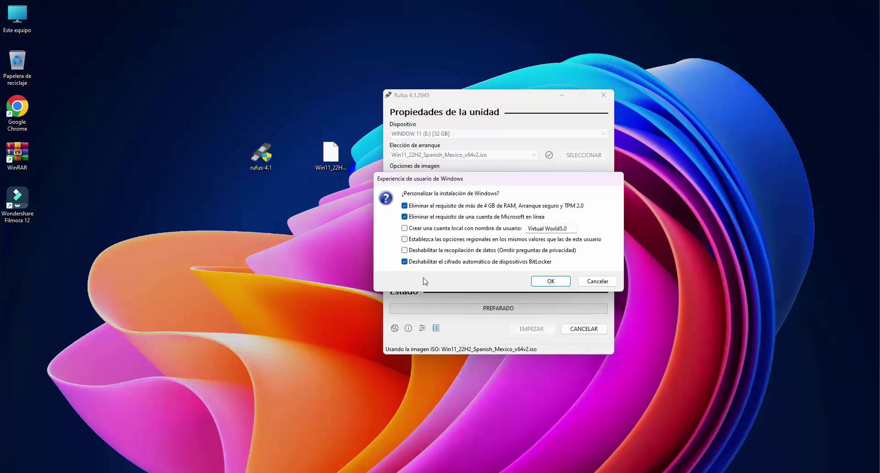
# - Confirm the Windows customization options and accept erasing all data on the USB drive to begin writing
pyautogui.click(557, 284)
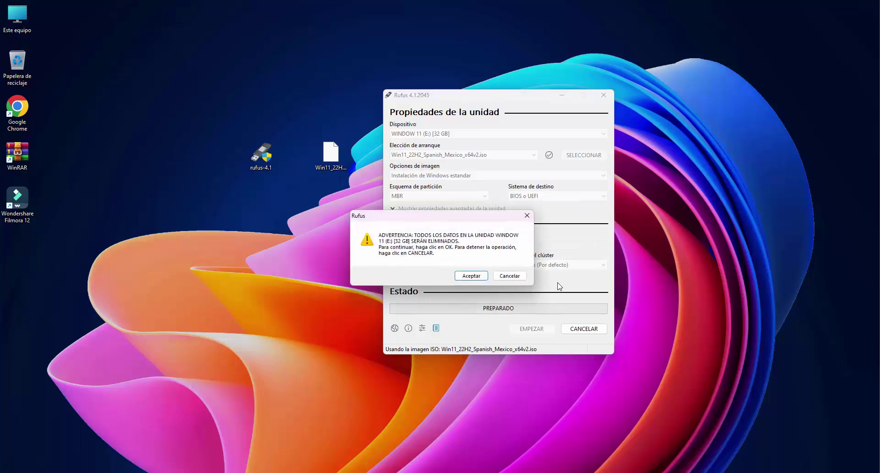
pyautogui.click(471, 275)
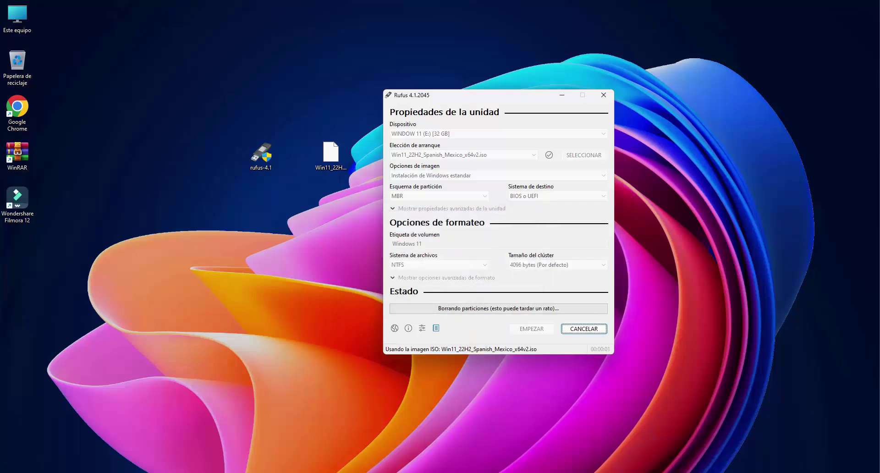